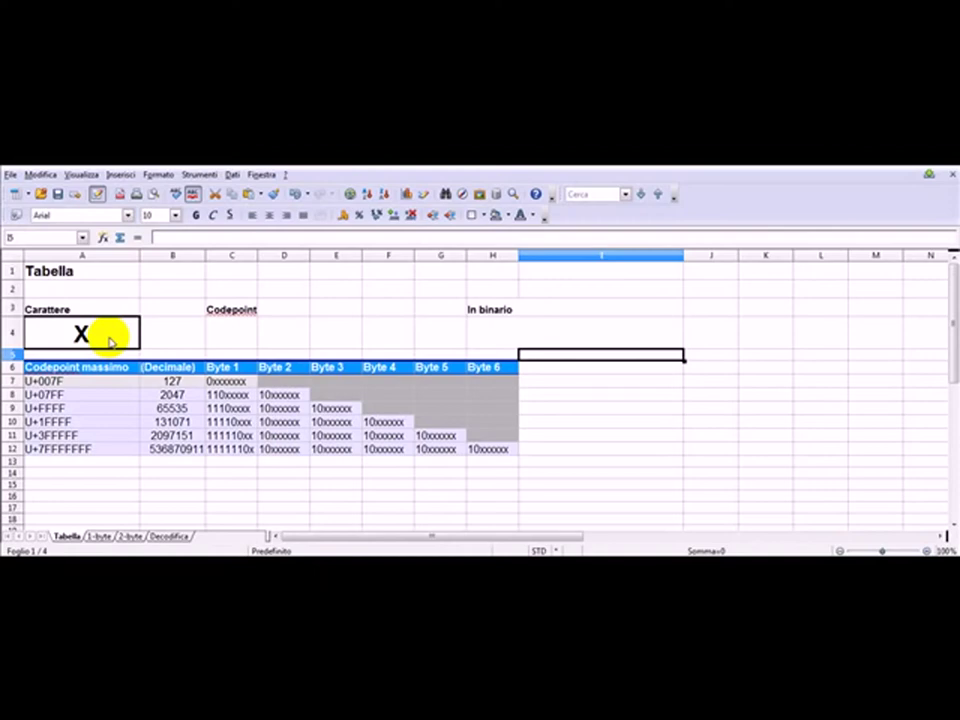
- Look up the code point of X in the special characters table and enter 88 as the Codepoint in cell C4
click(130, 176)
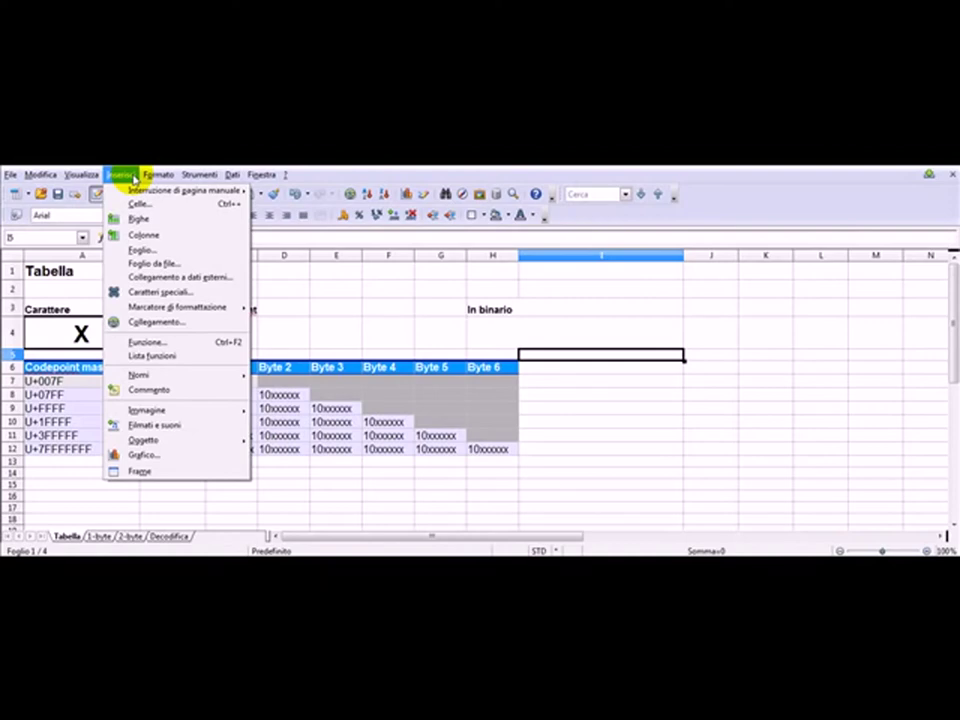
click(150, 292)
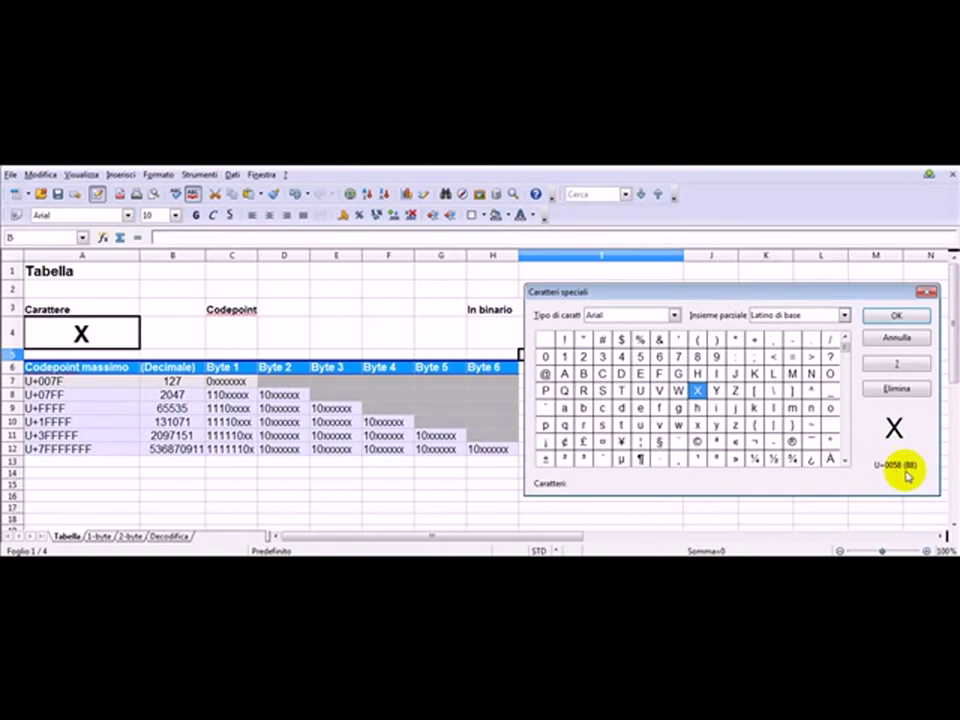
click(928, 292)
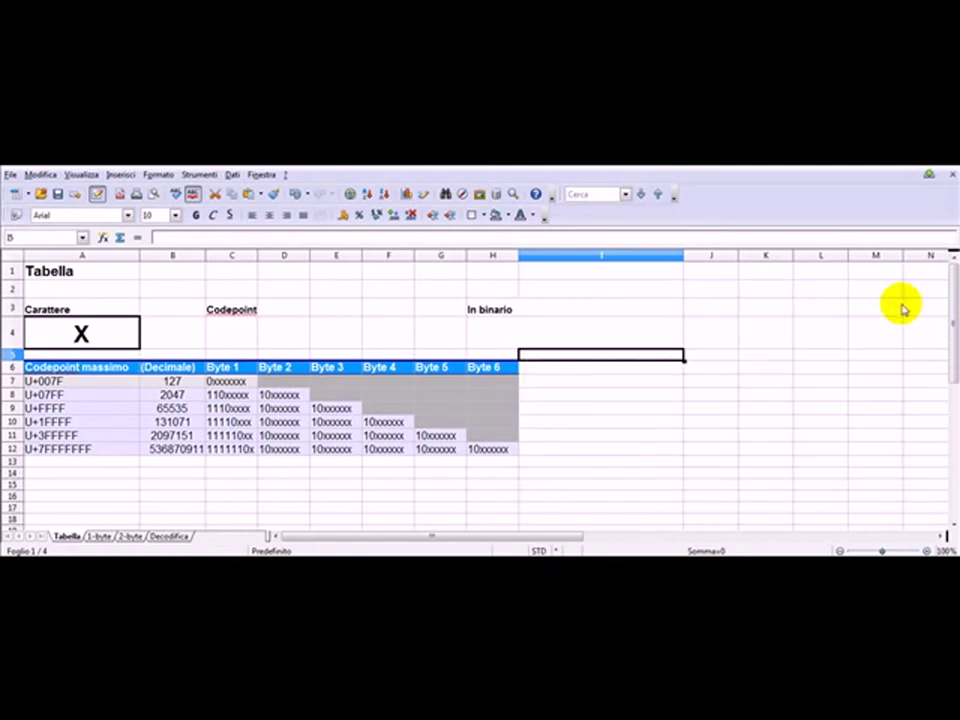
click(242, 340)
text(88)
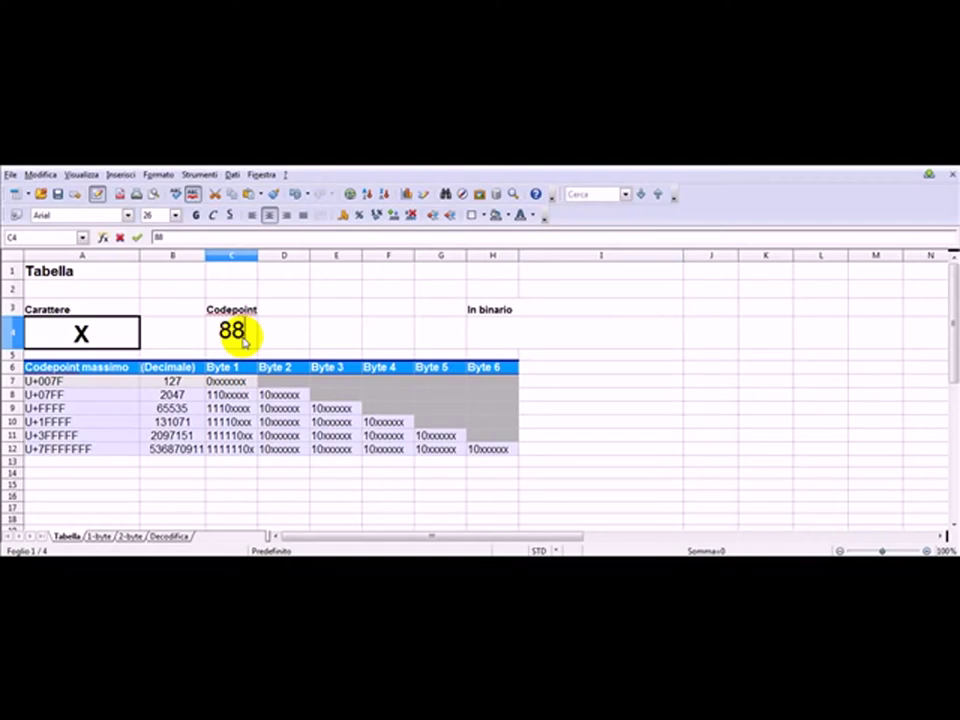
key(Return)
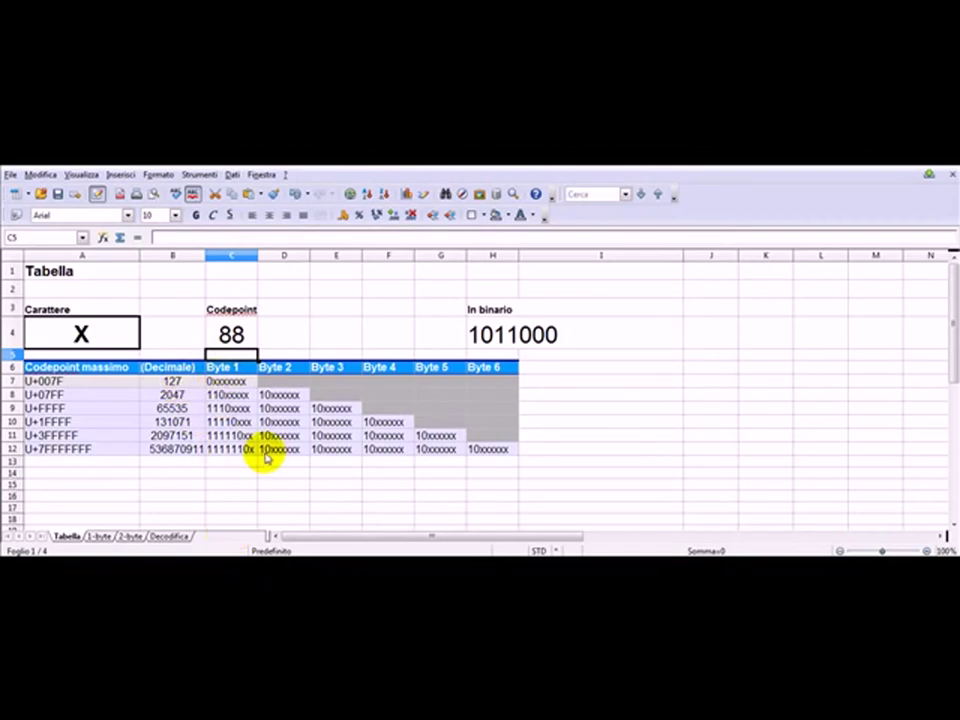
- On the 1-byte sheet, copy the seven bits in C6:I6 into C9:I9 and check the byte's decimal and hexadecimal values
click(99, 537)
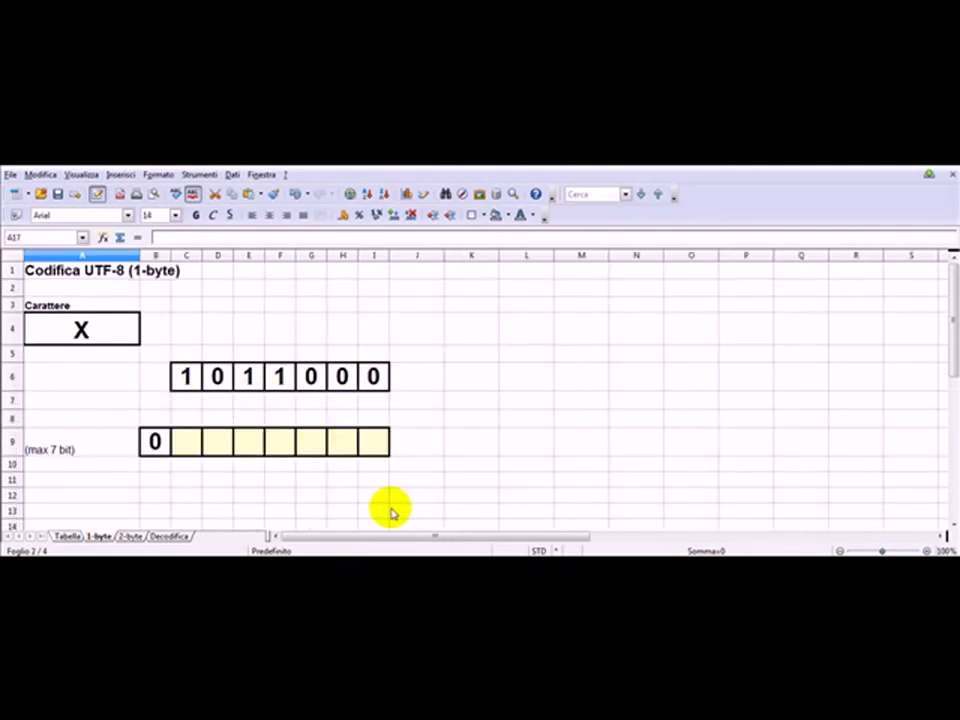
click(195, 383)
drag(193, 383, 370, 380)
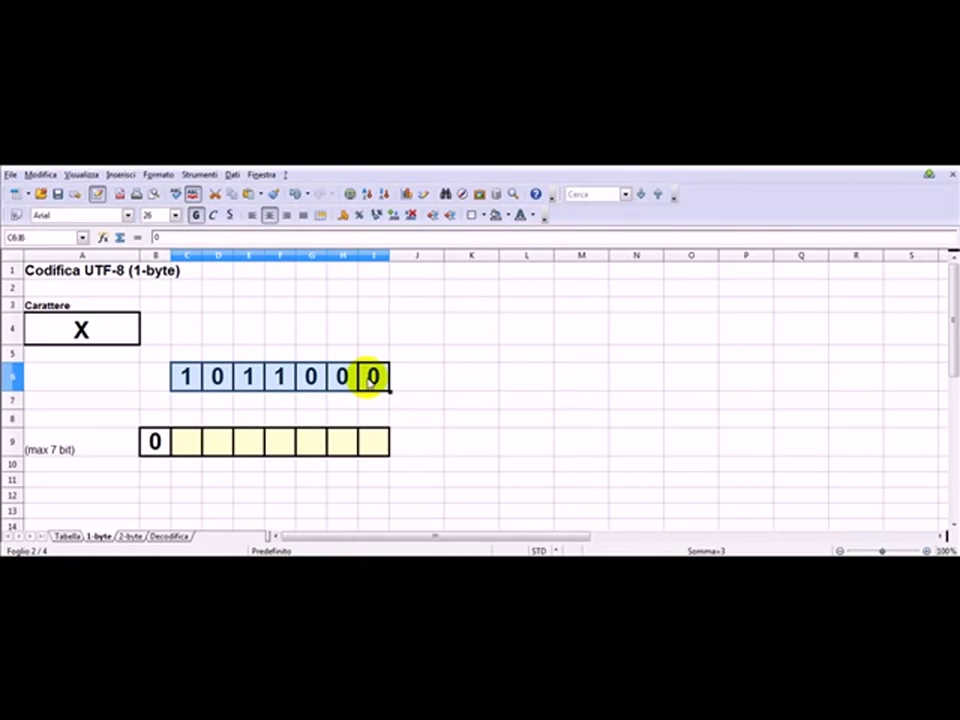
key(ctrl+c)
click(189, 444)
key(ctrl+v)
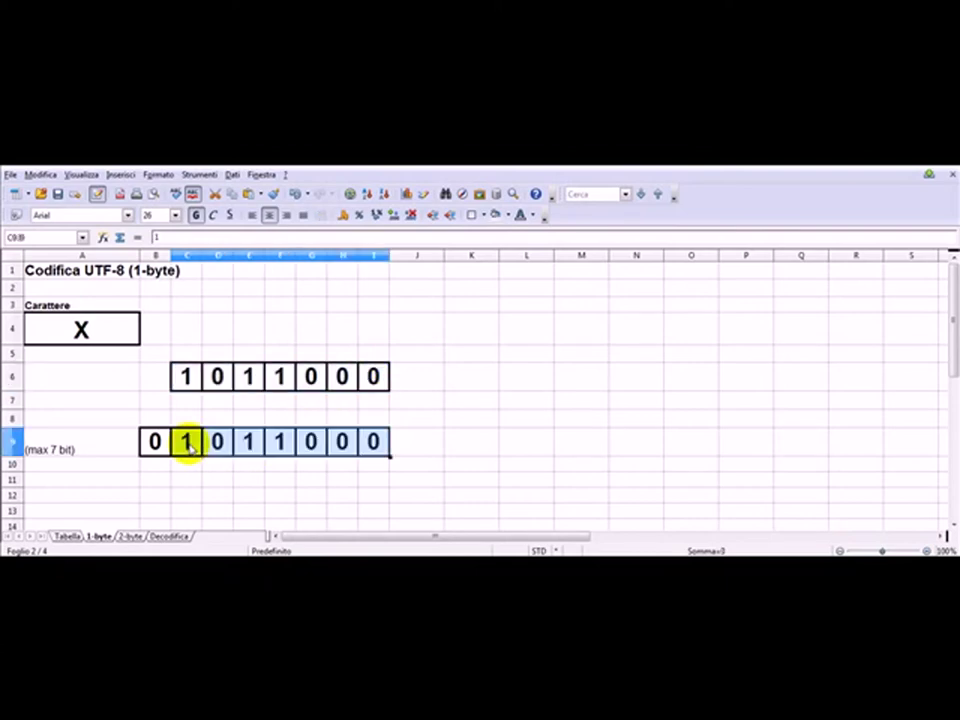
click(430, 419)
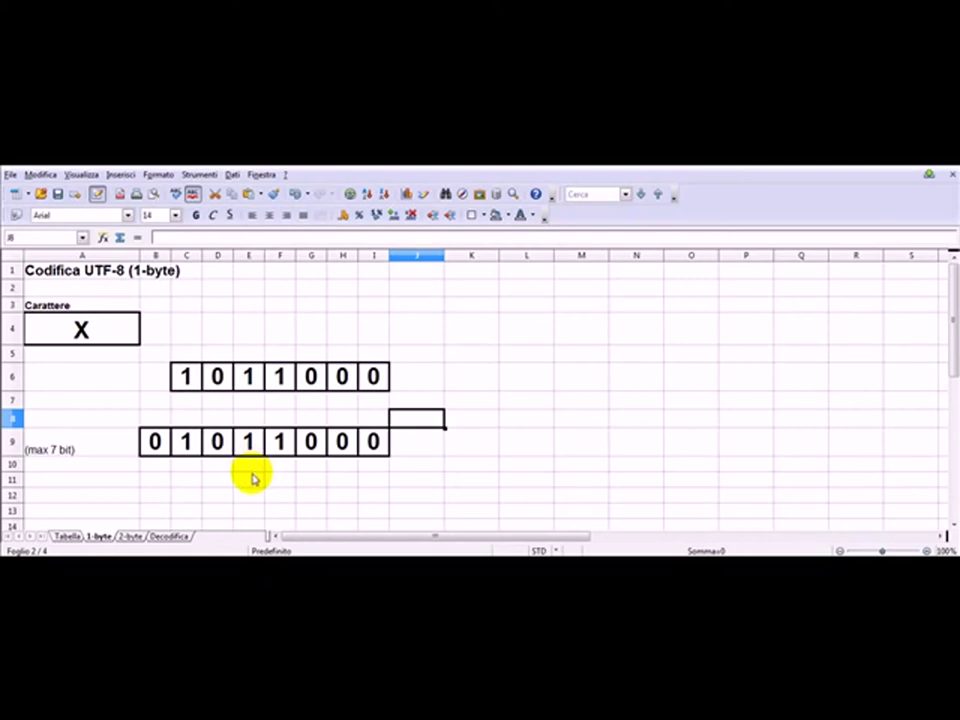
scroll(252, 478, down, 1)
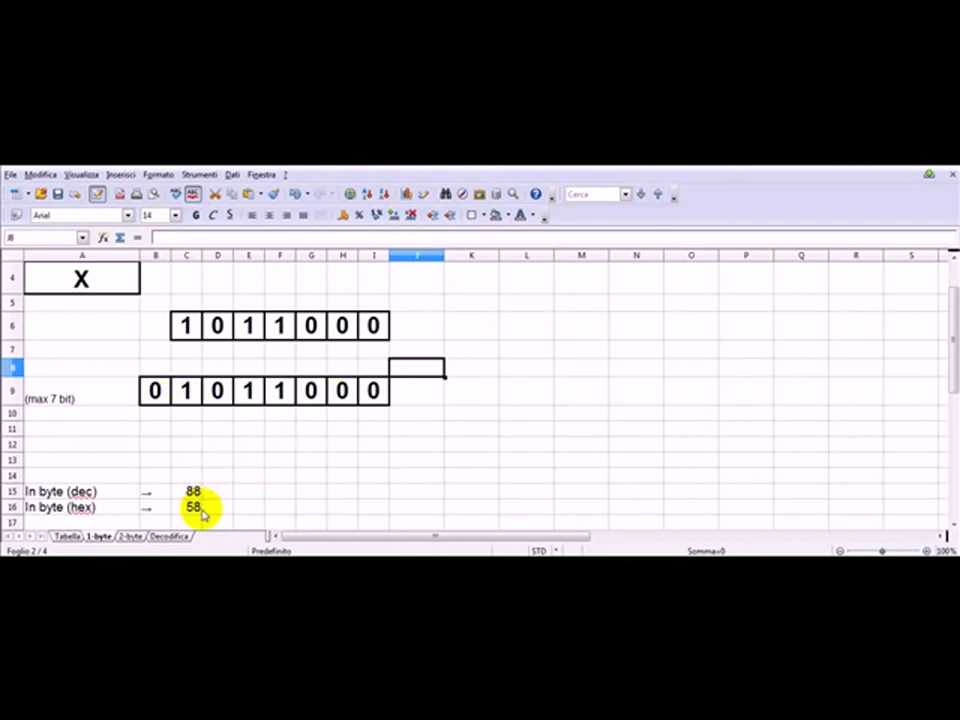
key(Down)
key(Down)
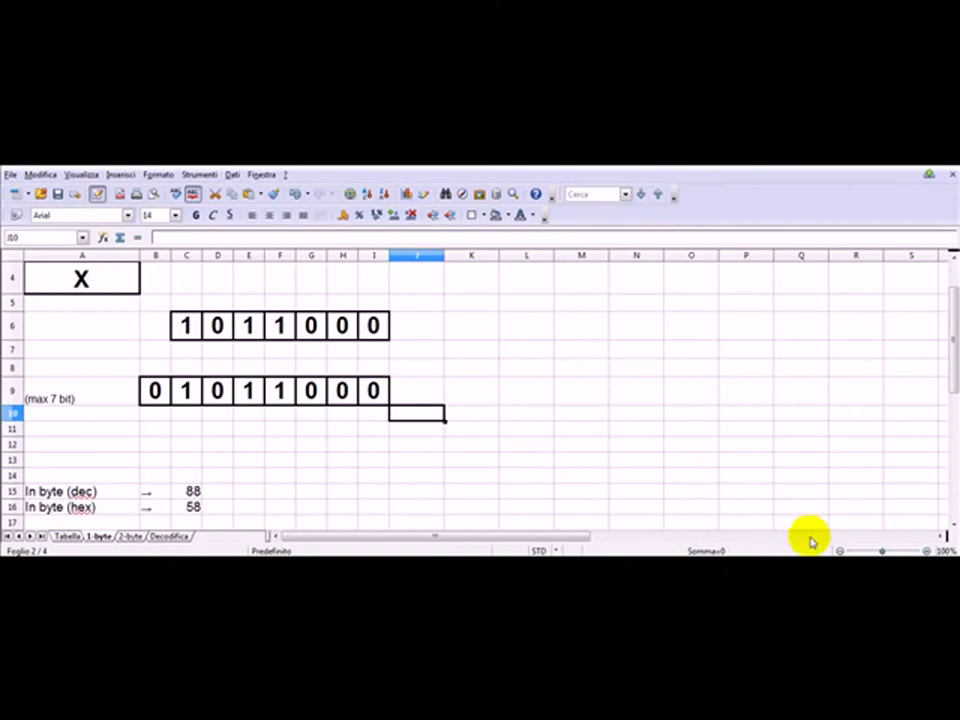
- On the Tabella sheet, look up ß in the Latino 1 special characters and enter 223 as the Codepoint in cell C4
click(67, 536)
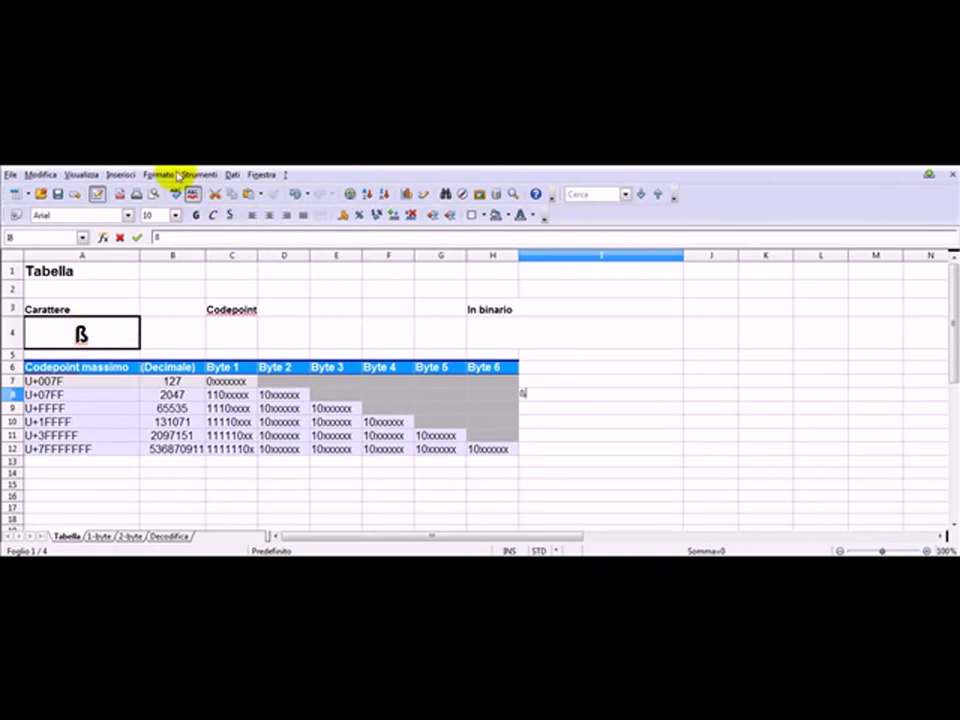
click(119, 175)
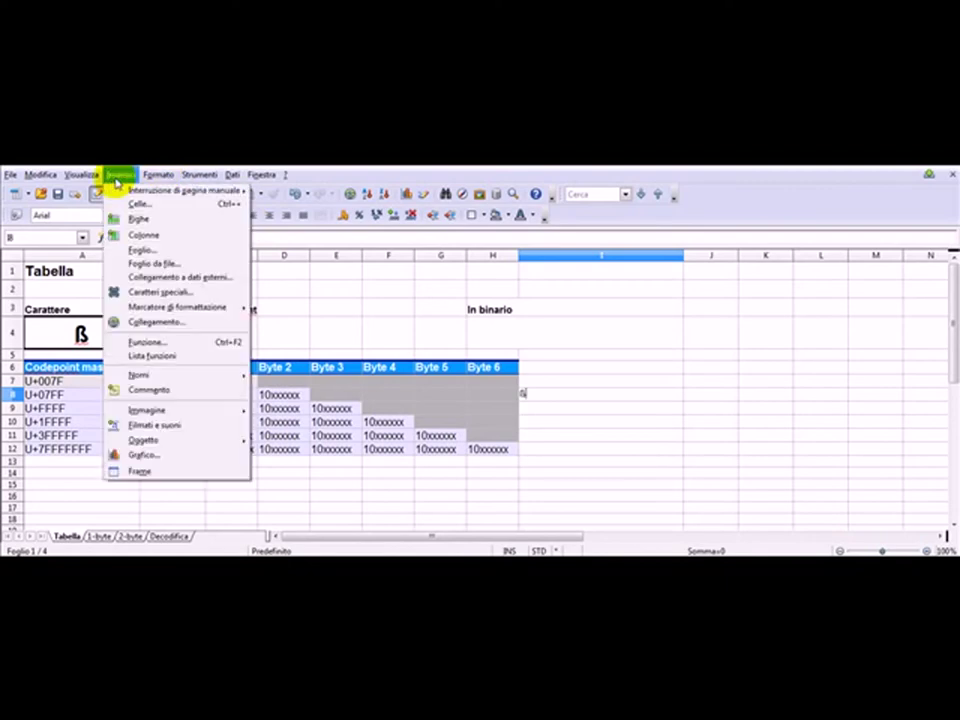
click(147, 292)
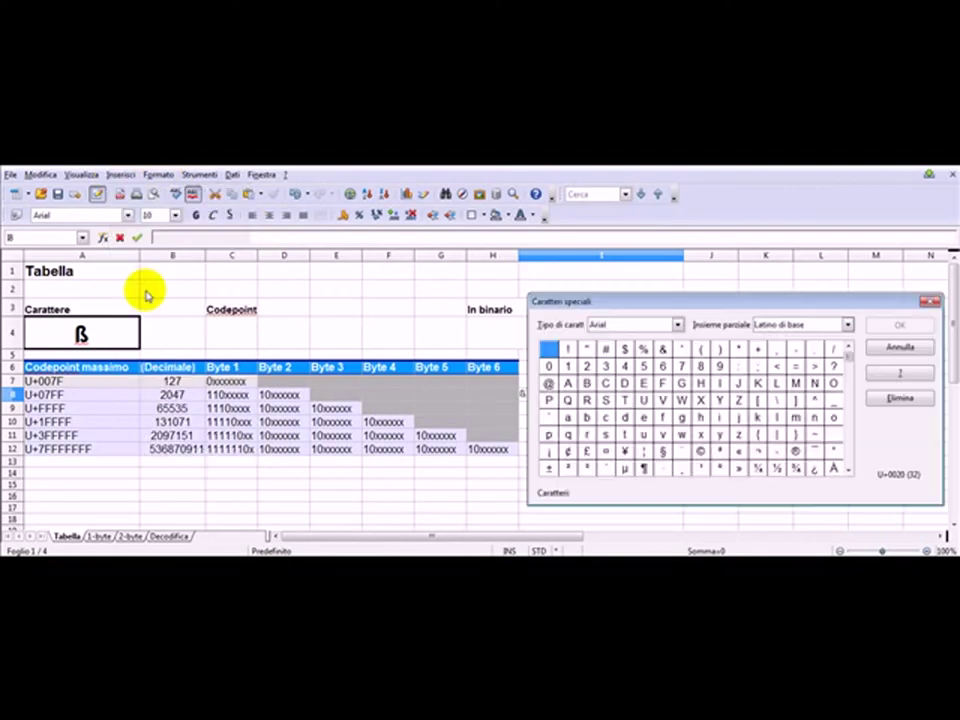
click(846, 325)
click(845, 350)
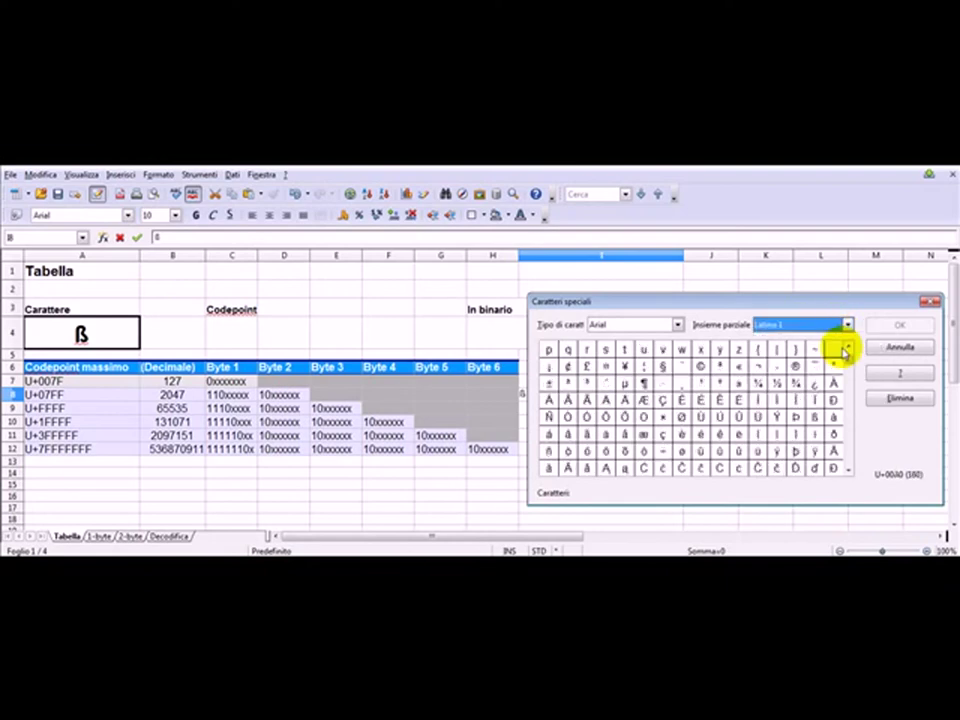
click(815, 416)
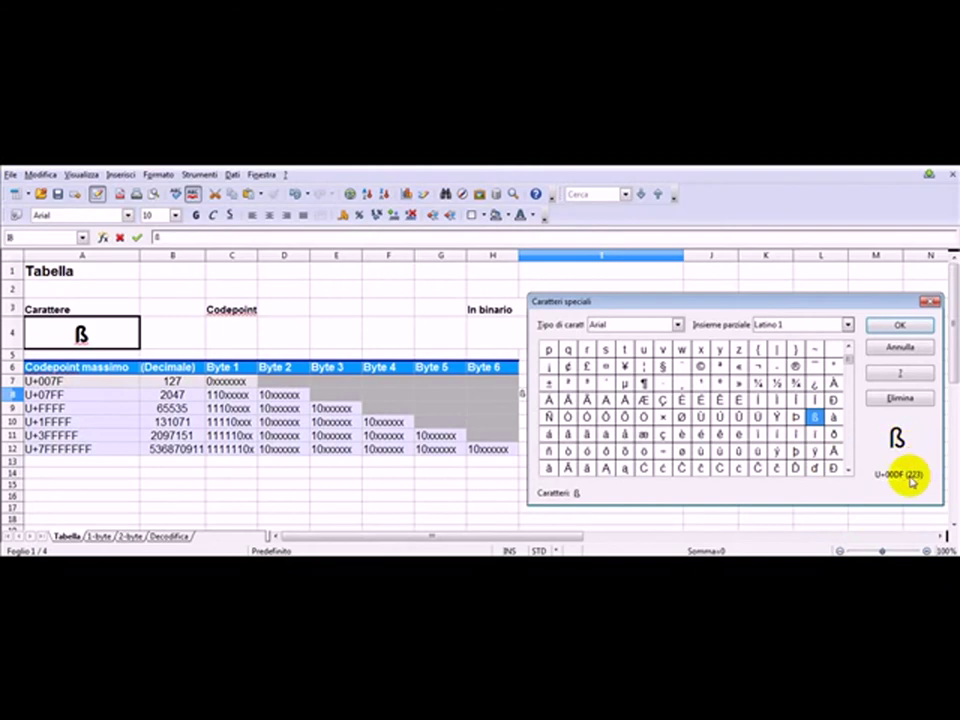
click(929, 302)
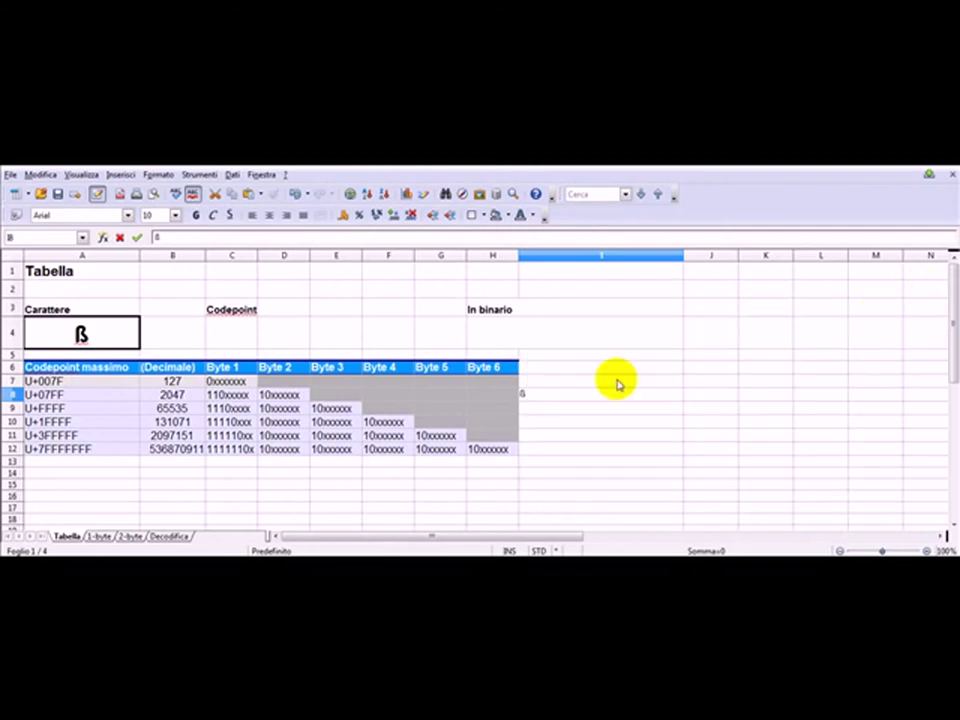
click(231, 345)
text(223)
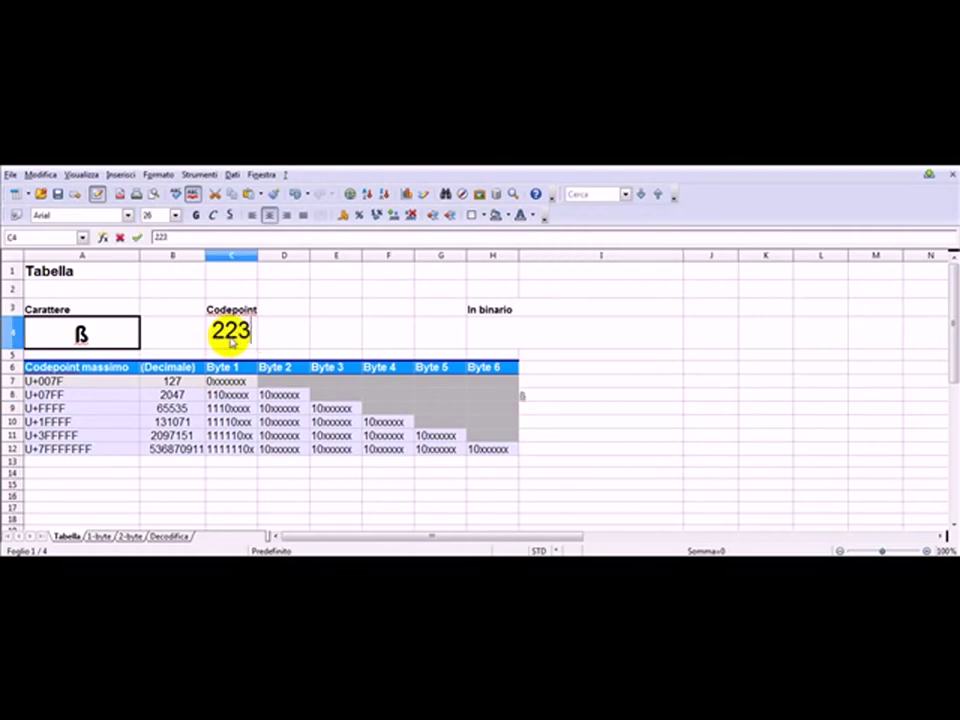
key(Return)
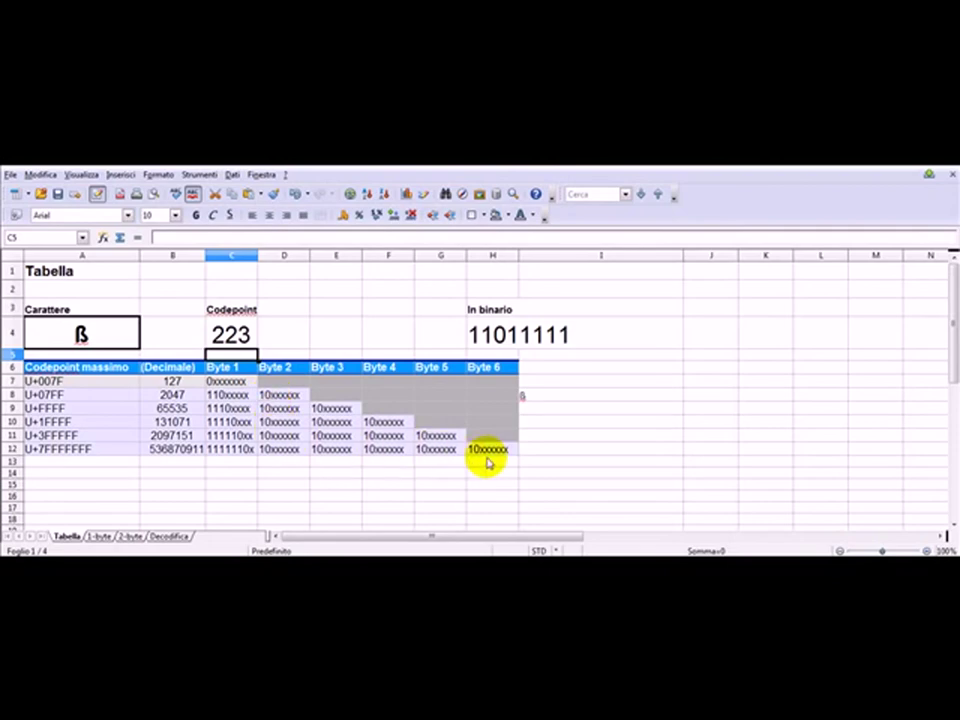
- On the 2-byte sheet, copy the last six bits in D6:I6 into the second byte's empty cells M9:R9
key(ctrl+Page_Down)
key(ctrl+Page_Down)
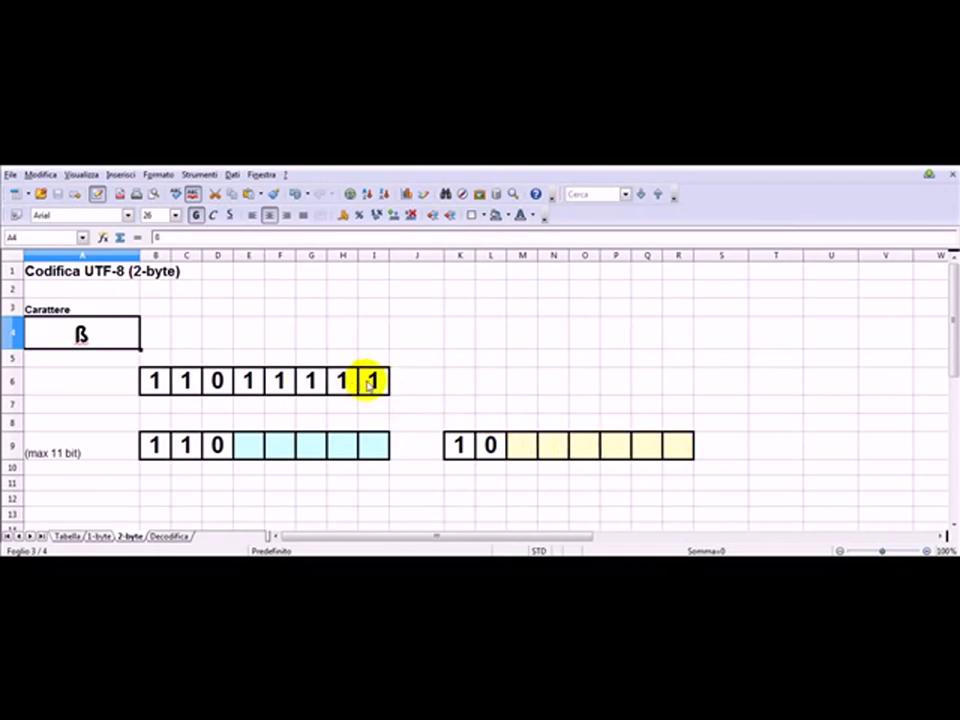
drag(375, 383, 230, 387)
key(ctrl+c)
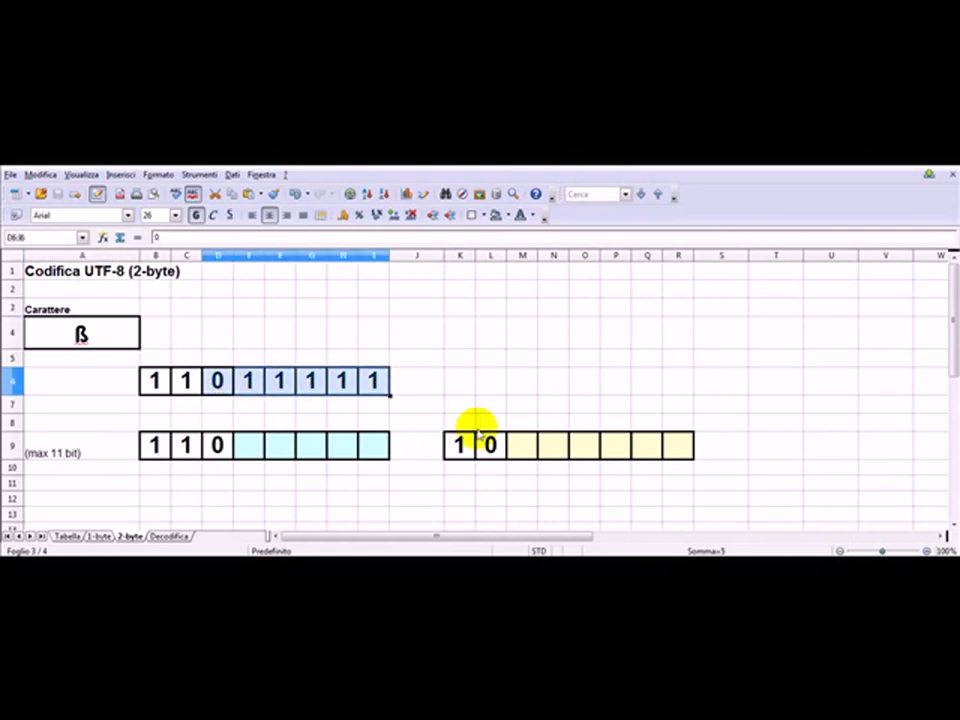
click(523, 444)
key(ctrl+v)
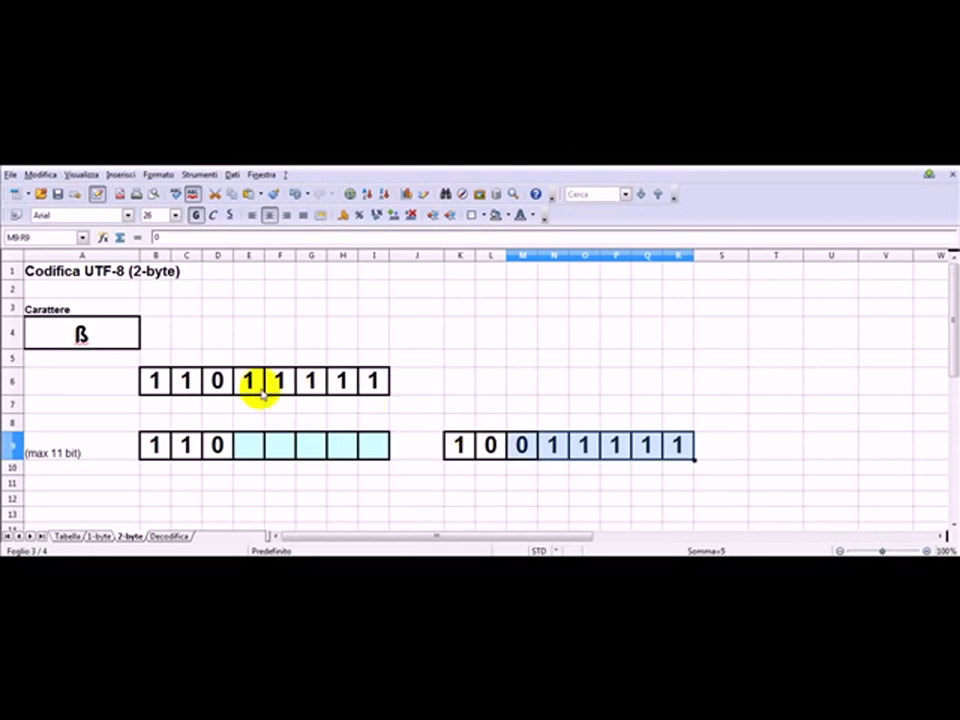
- Copy the remaining two leading bits in B6:C6 into the end of the first byte, cells H9:I9
drag(152, 381, 178, 385)
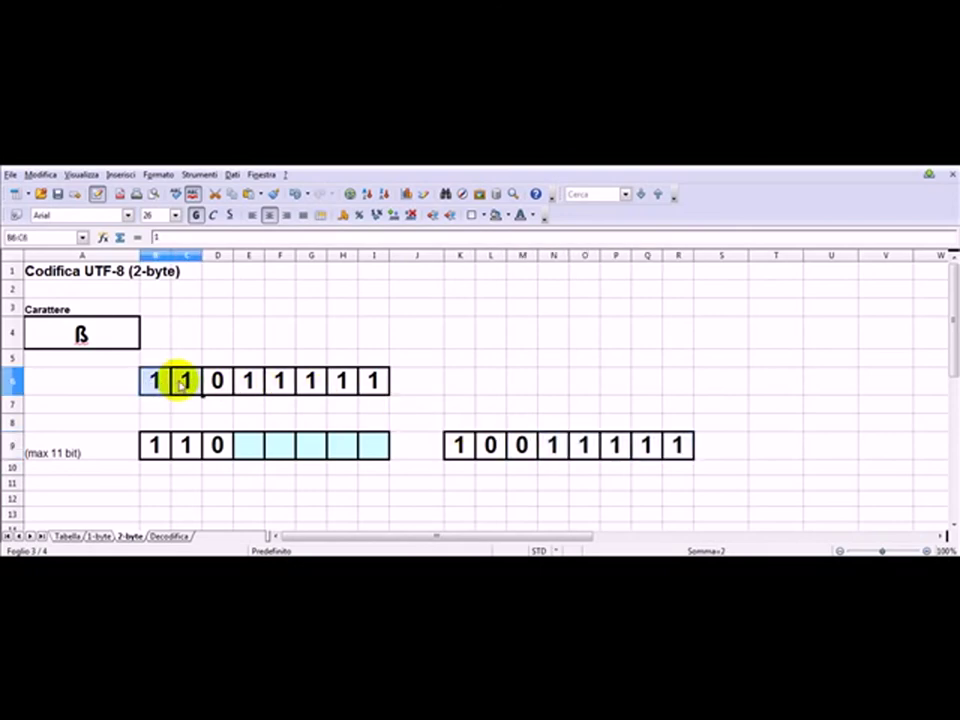
click(343, 450)
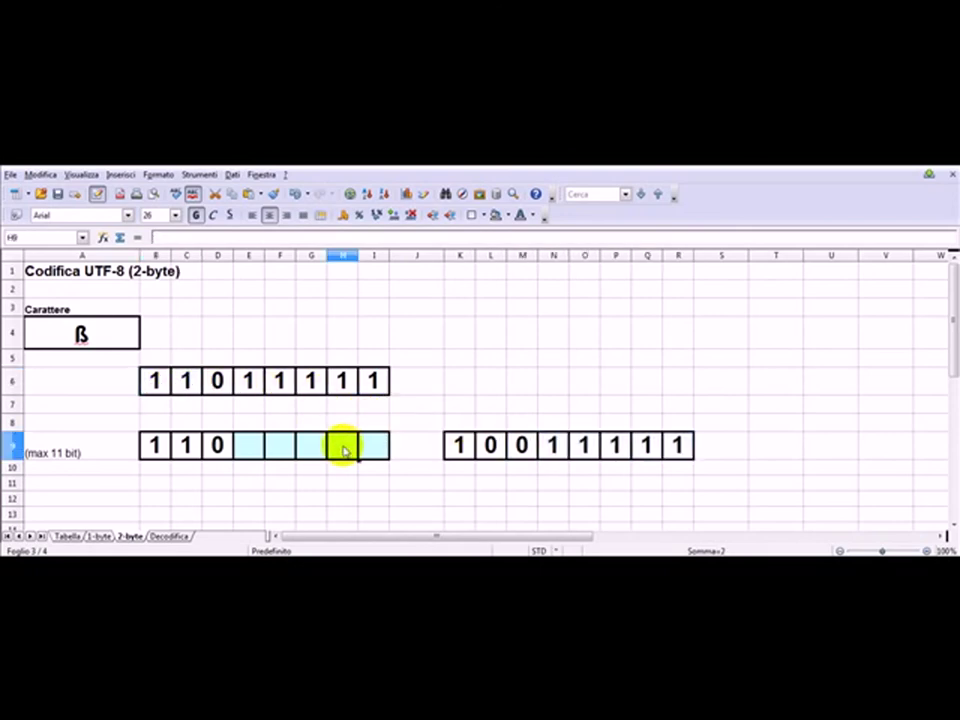
key(ctrl+v)
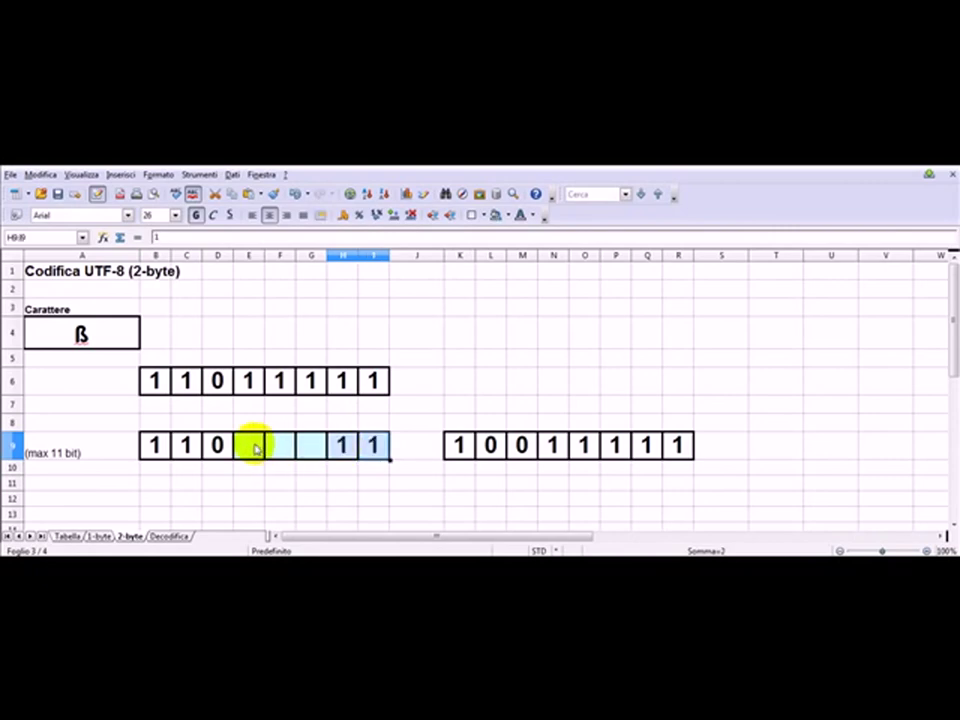
- Fill the first byte's empty cells E9:G9 with 0 and check the decimal and hexadecimal values of both bytes
click(257, 445)
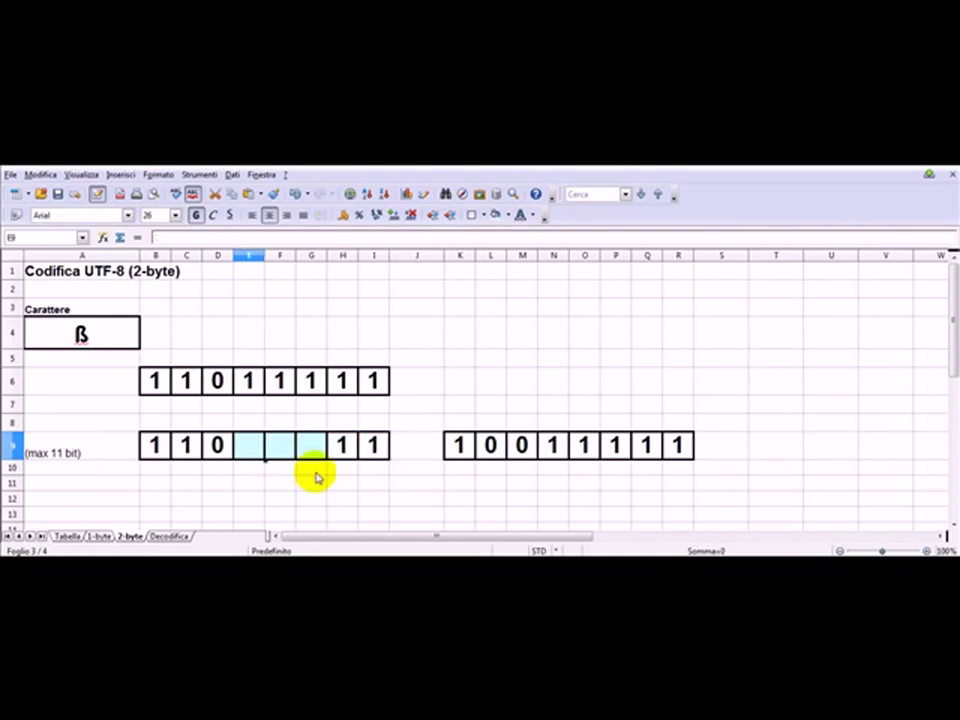
text(0)
key(Tab)
text(0)
key(Tab)
text(0)
key(Tab)
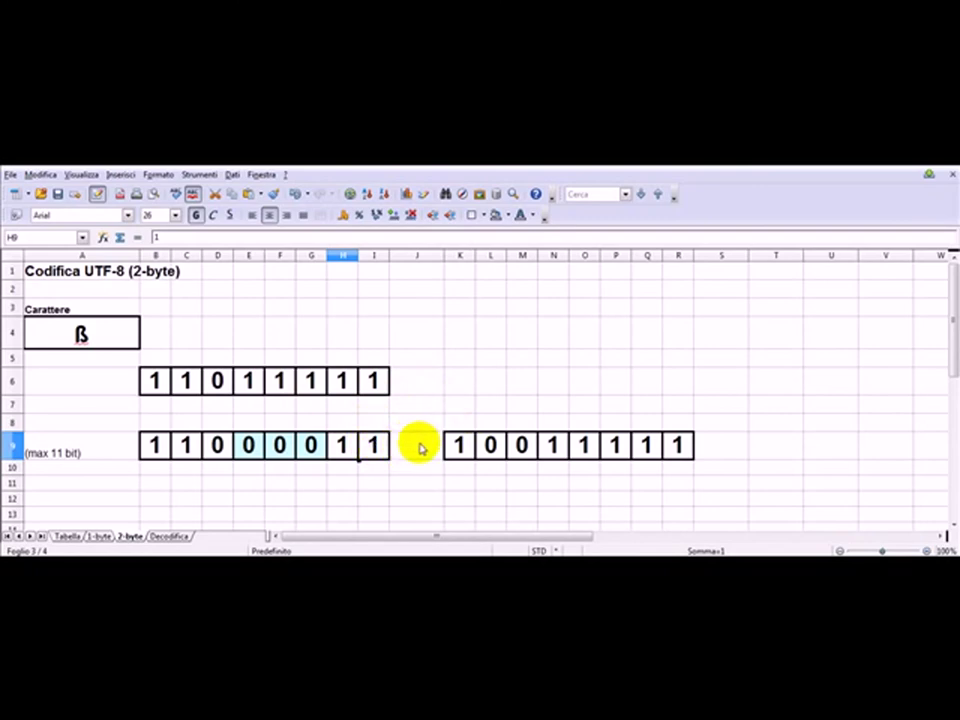
scroll(420, 448, down, 1)
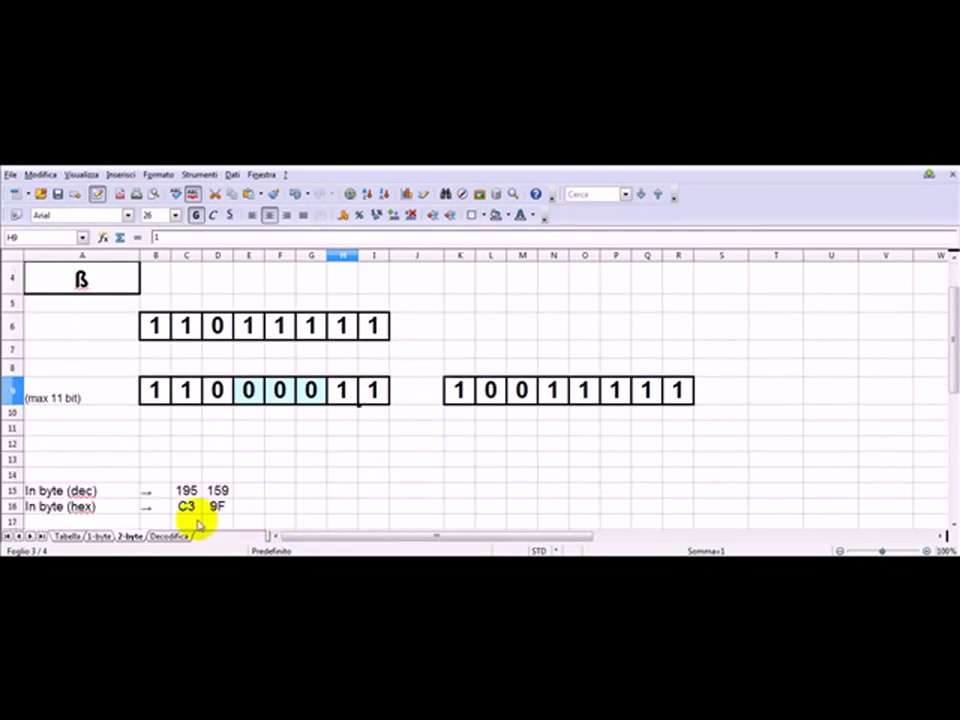